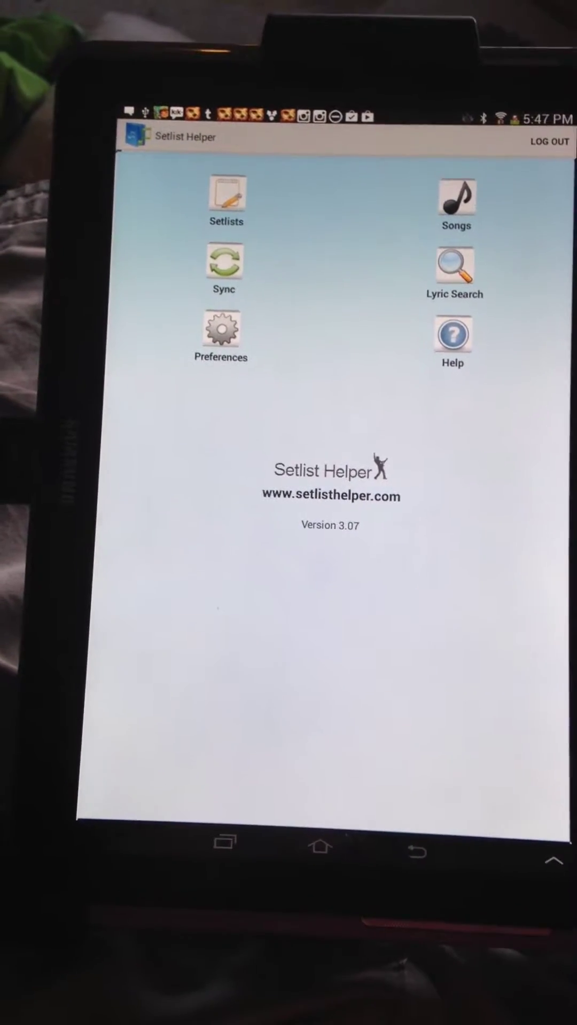
{"action": "scroll", "coordinate": [481, 641], "scroll_direction": "down", "scroll_amount": 3}
{"action": "scroll", "coordinate": [481, 561], "scroll_direction": "up", "scroll_amount": 3}
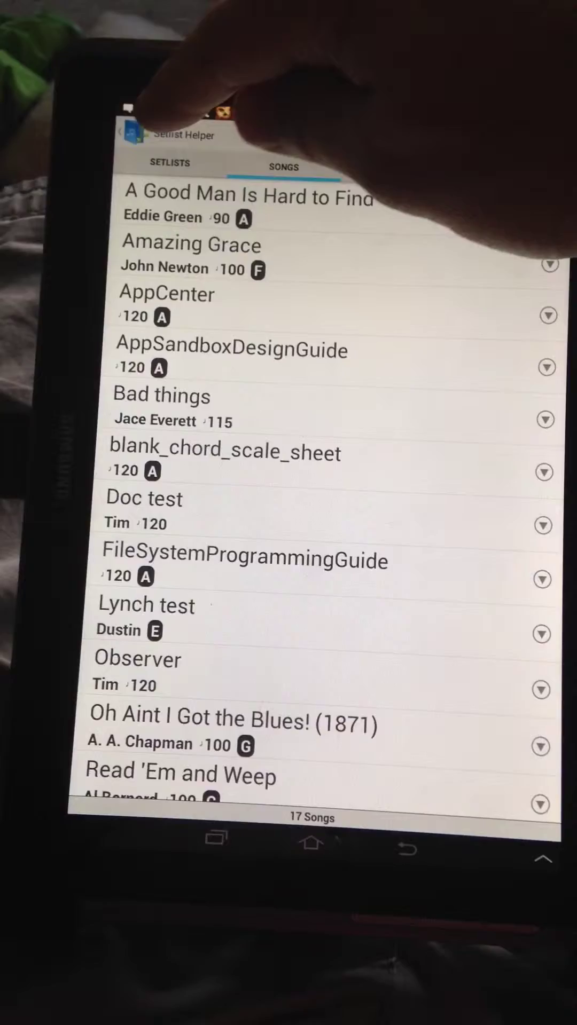
From the home screen, go into Preferences and pick a List size option from the choices
{"action": "key", "text": "Escape"}
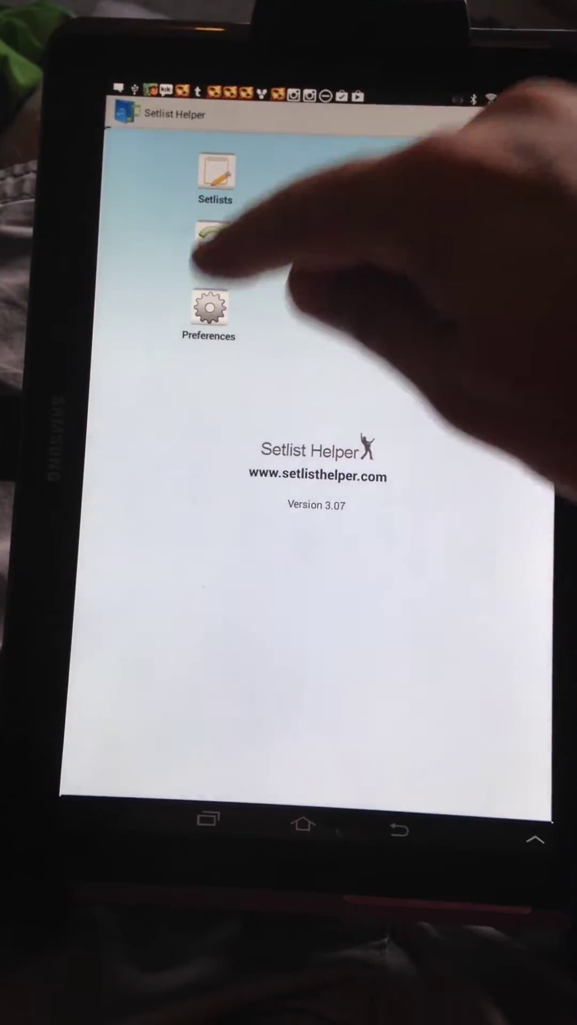
{"action": "left_click", "coordinate": [202, 305]}
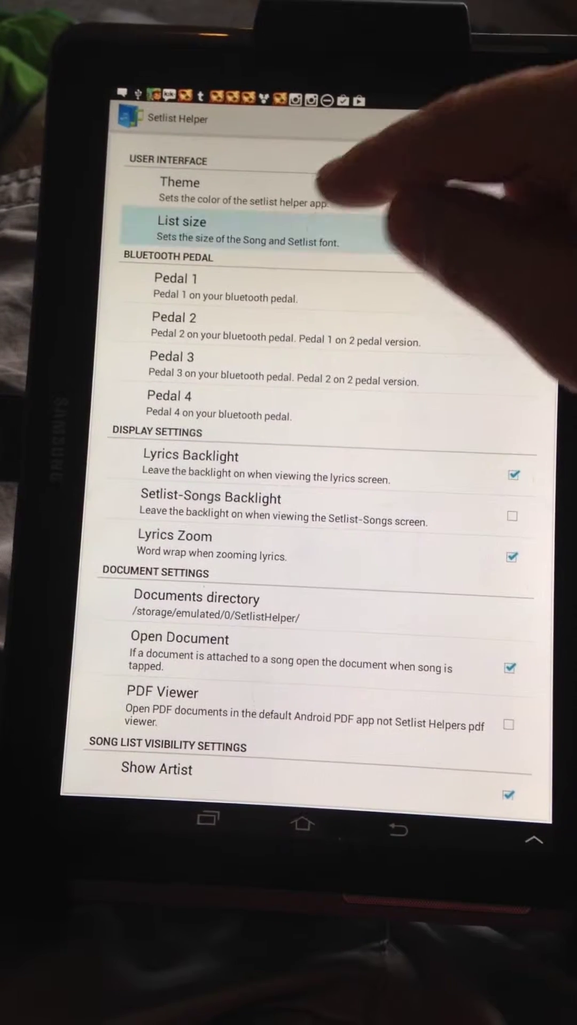
{"action": "left_click", "coordinate": [240, 232]}
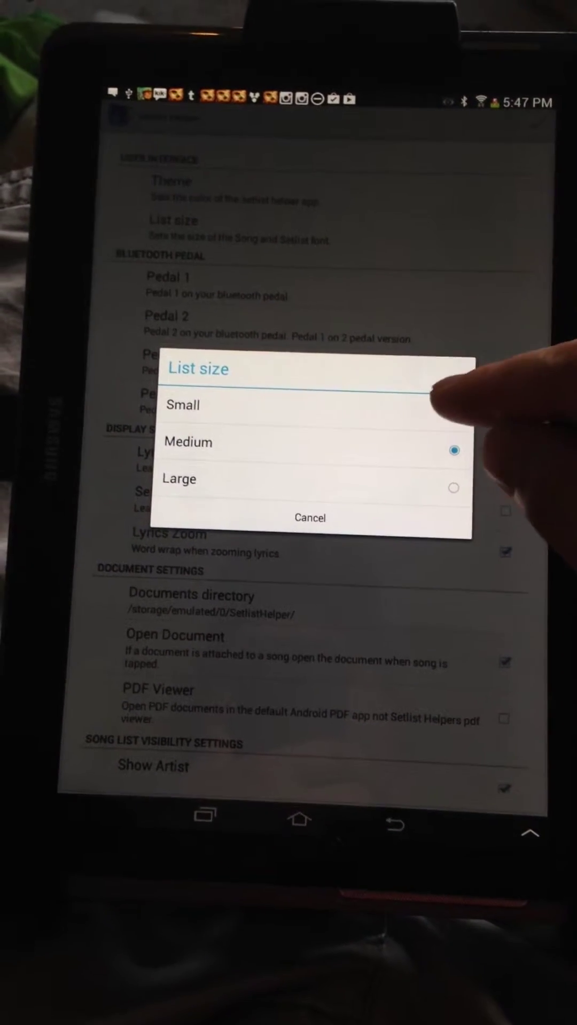
{"action": "left_click", "coordinate": [448, 425]}
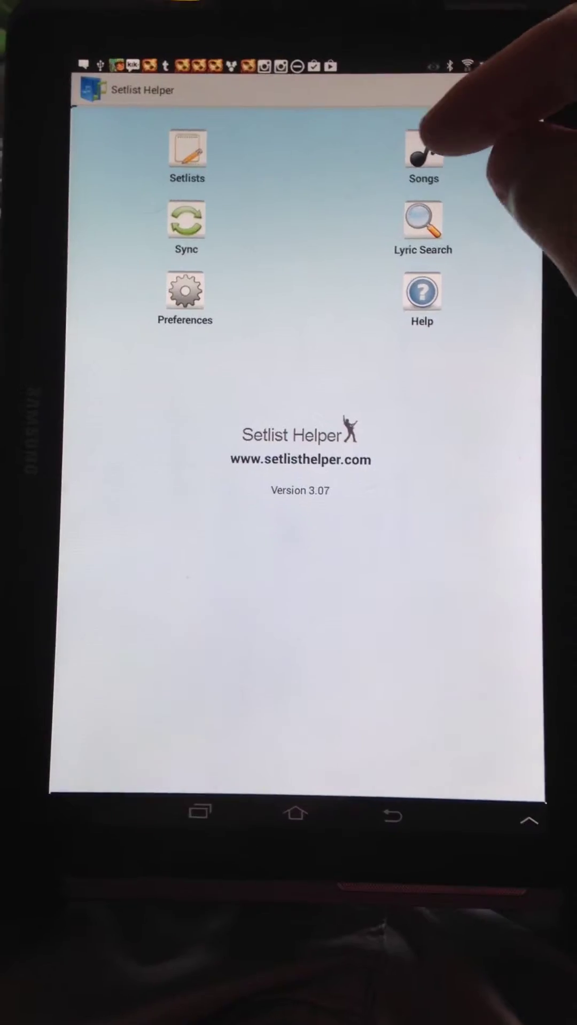
Return to the Preferences settings screen from the home screen
{"action": "left_click", "coordinate": [184, 297]}
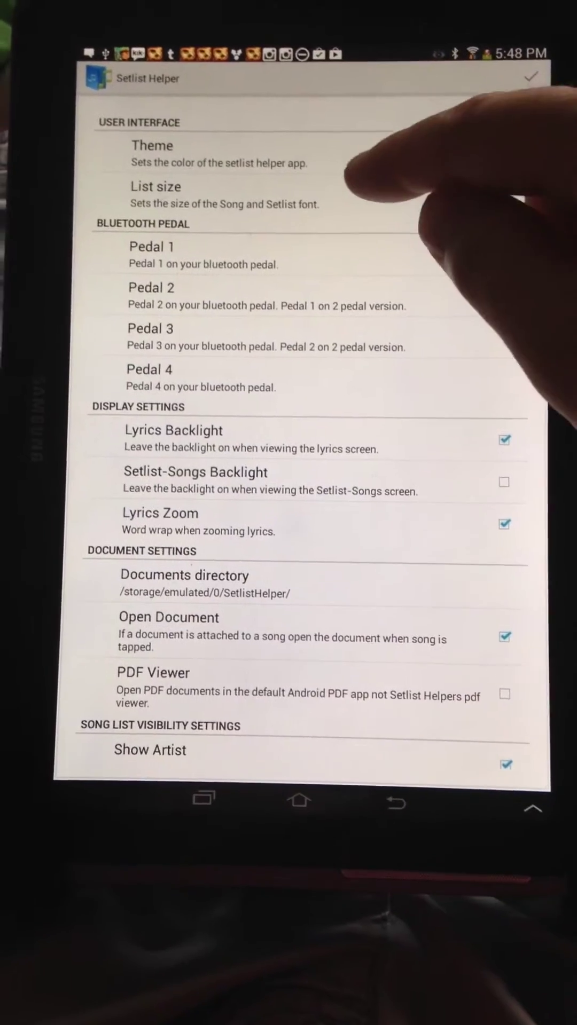
Set List size to Large and save Preferences, showing setlists 'first' and 'Sample Setlist' in large text
{"action": "left_click", "coordinate": [320, 193]}
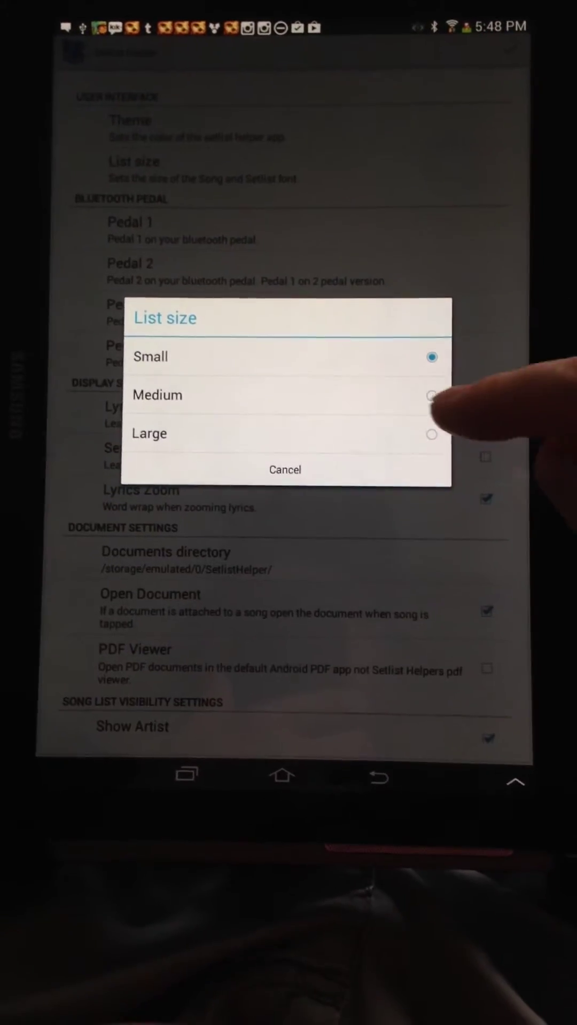
{"action": "left_click", "coordinate": [361, 433]}
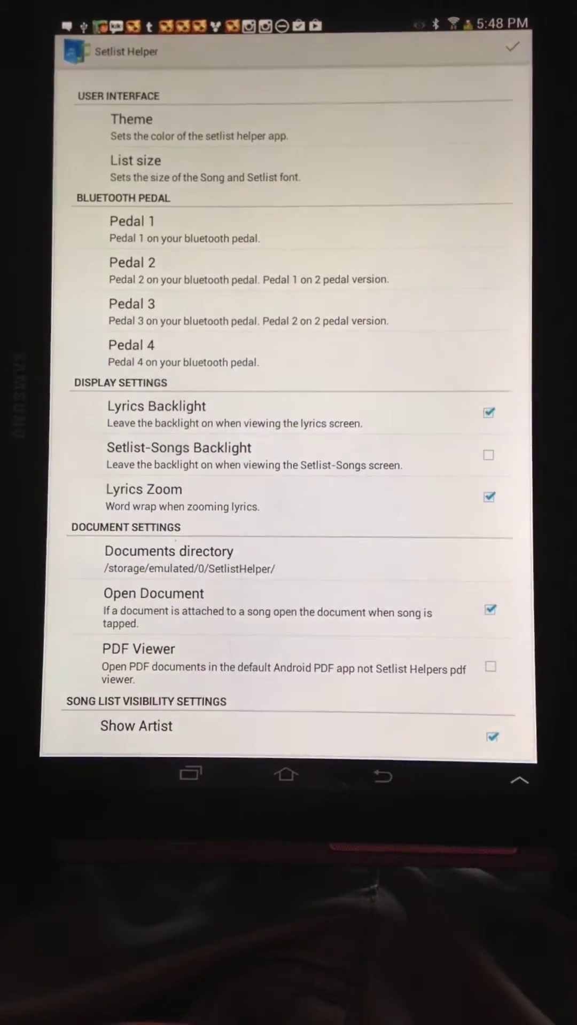
{"action": "left_click", "coordinate": [512, 48]}
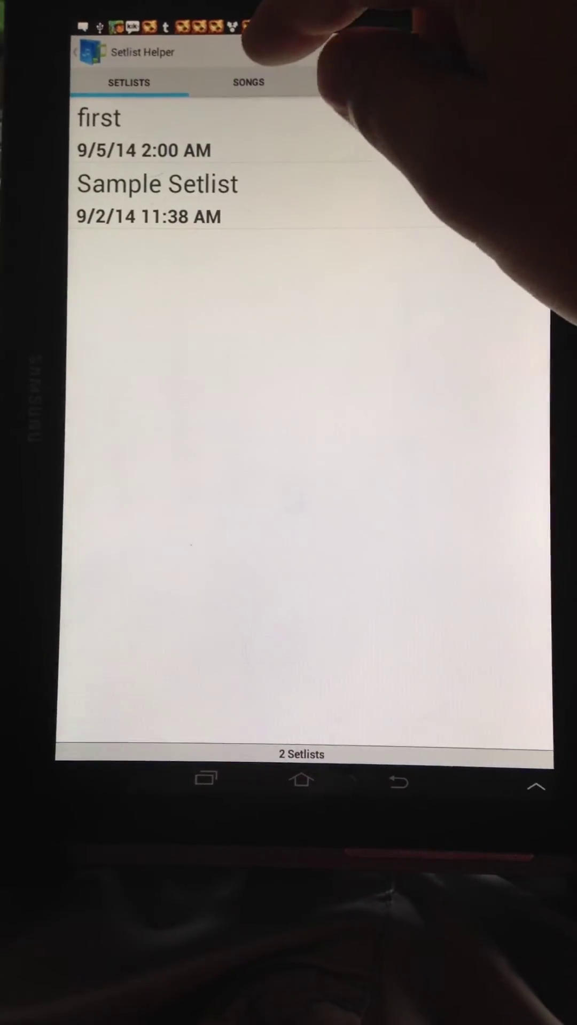
Show the 17-song library on the Songs tab in the large list size
{"action": "left_click", "coordinate": [248, 80]}
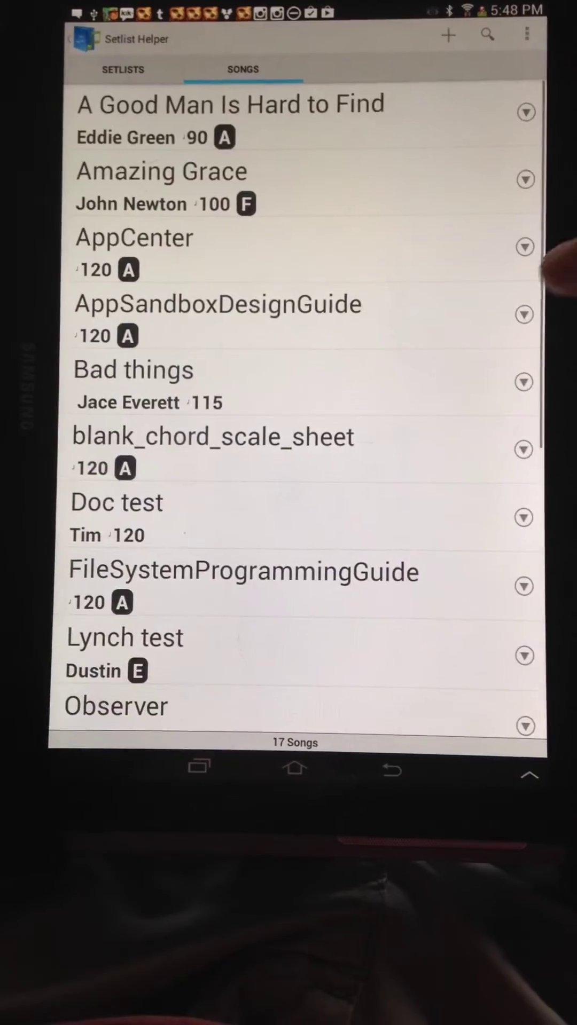
{"action": "scroll", "coordinate": [448, 481], "scroll_direction": "down", "scroll_amount": 6}
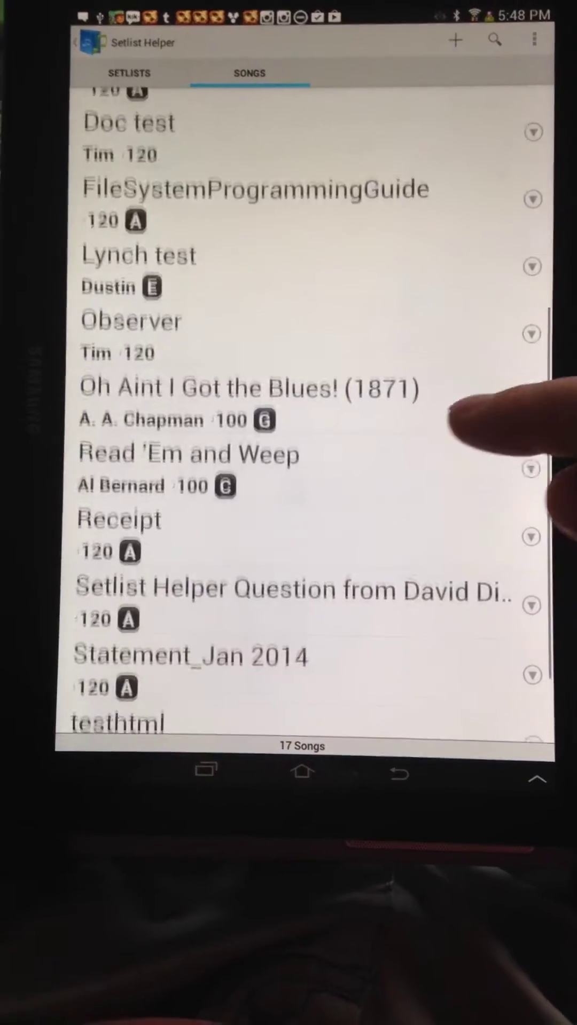